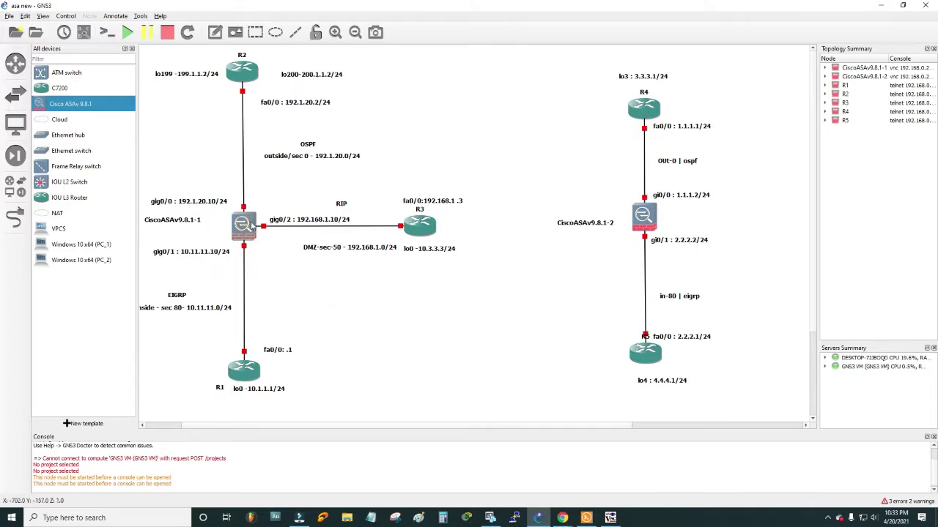
# Step: Start the CiscoASAv9.8.1-1 firewall and open its VNC console, moving the window aside
pyautogui.rightClick(248, 218)
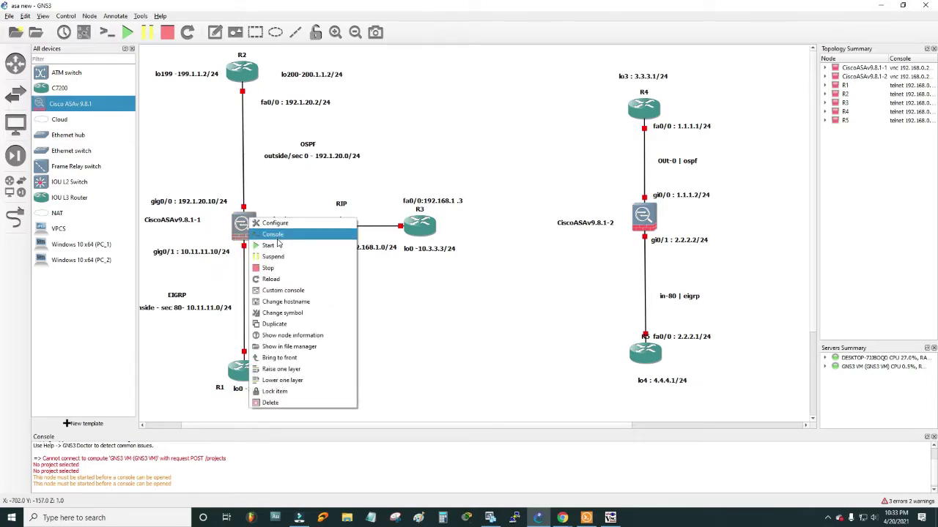
pyautogui.click(279, 244)
pyautogui.rightClick(247, 218)
pyautogui.click(272, 246)
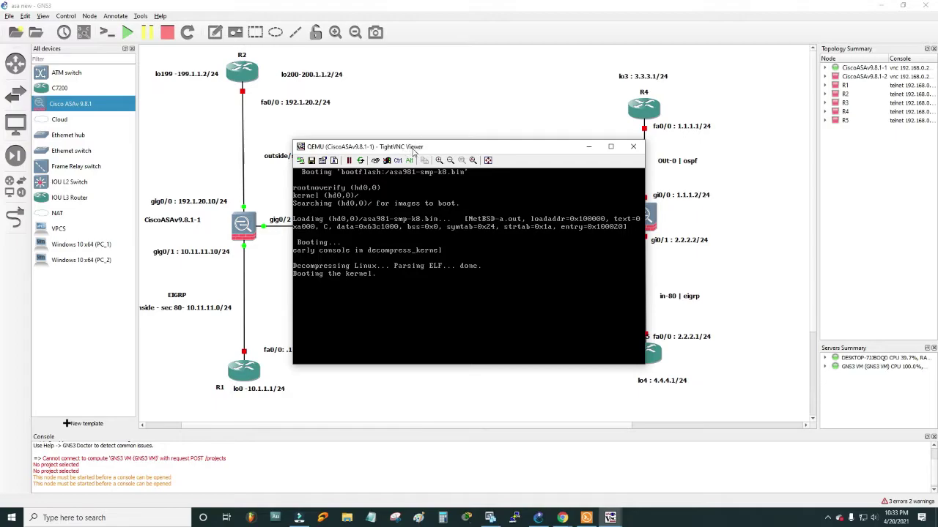
pyautogui.moveTo(415, 147)
pyautogui.mouseDown()
pyautogui.moveTo(401, 145)
pyautogui.moveTo(409, 143)
pyautogui.mouseUp()
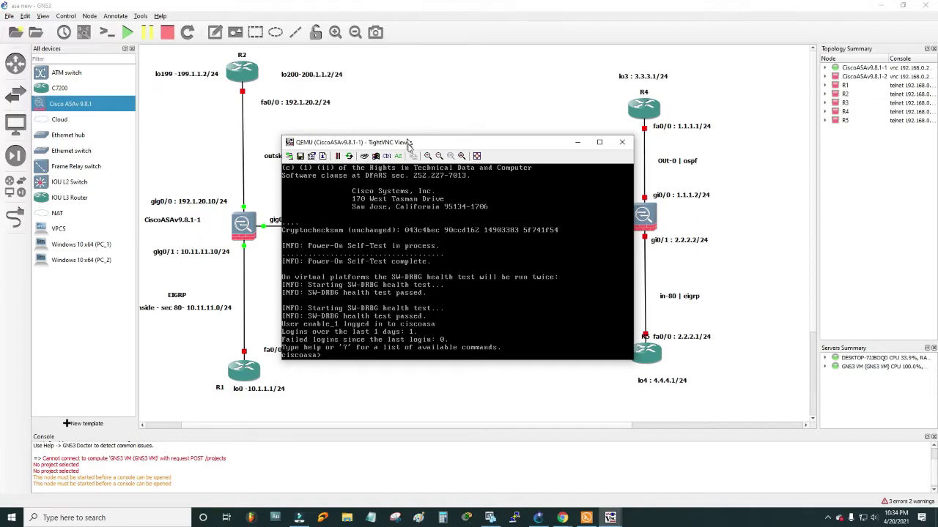
pyautogui.moveTo(408, 142); pyautogui.dragTo(421, 91)
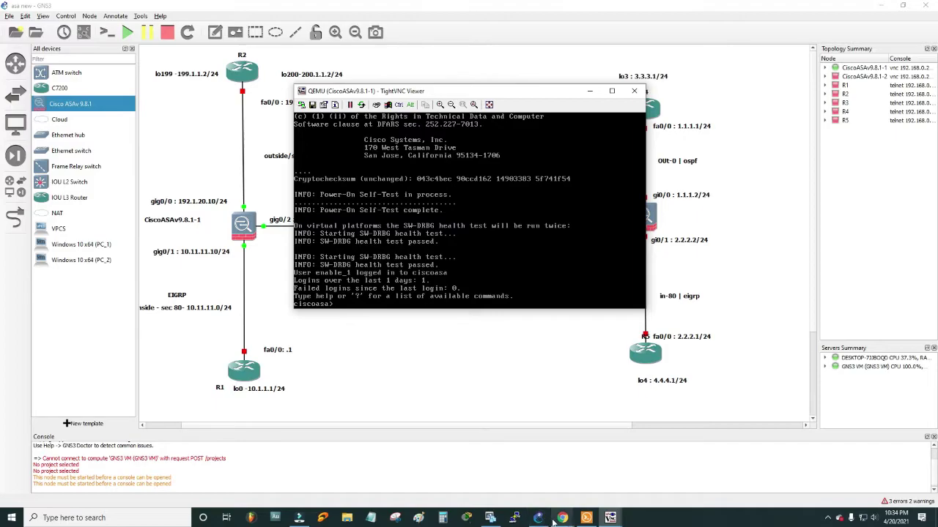
# Step: Scroll the ASAv serial-telnet guide to its 'conf t / cd coredumpinfo / copy' commands
pyautogui.moveTo(562, 518)
pyautogui.click(603, 480)
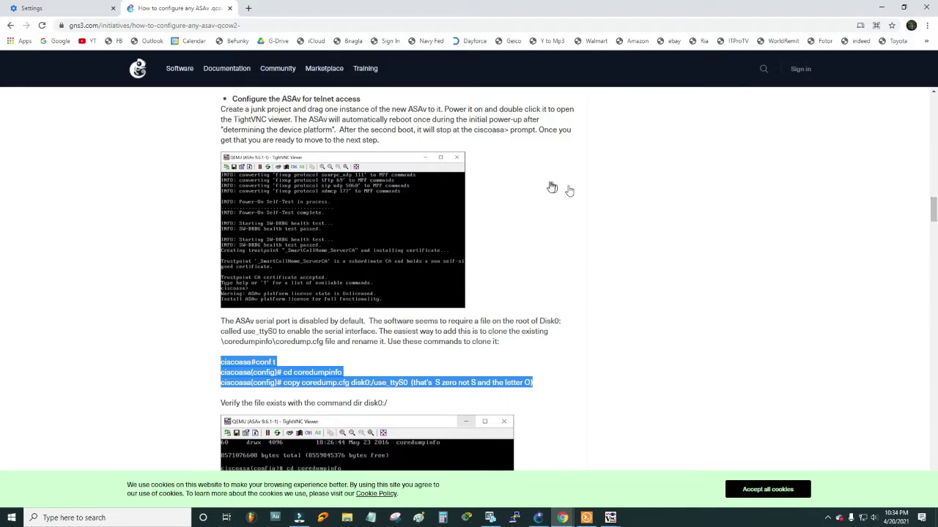
pyautogui.moveTo(933, 209)
pyautogui.mouseDown()
pyautogui.moveTo(3, 203)
pyautogui.moveTo(3, 110)
pyautogui.mouseUp()
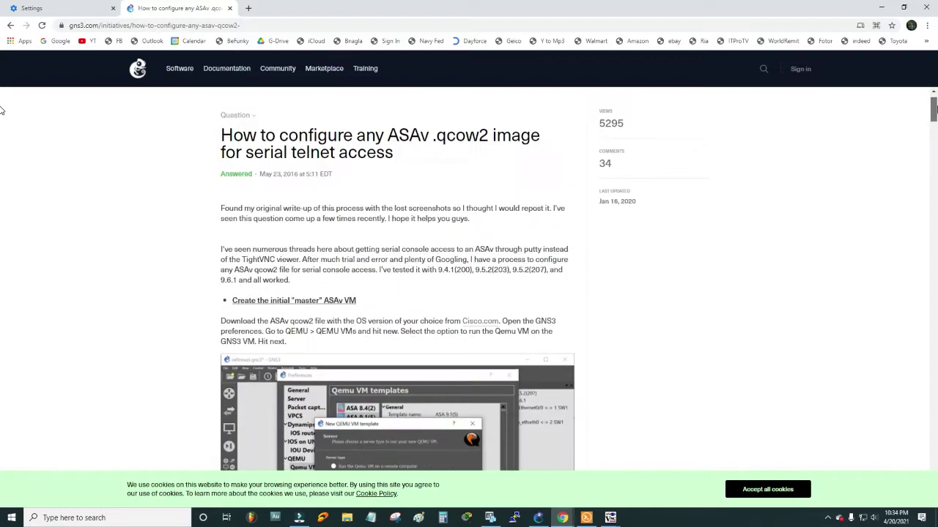
pyautogui.scroll(1, 2, 110)
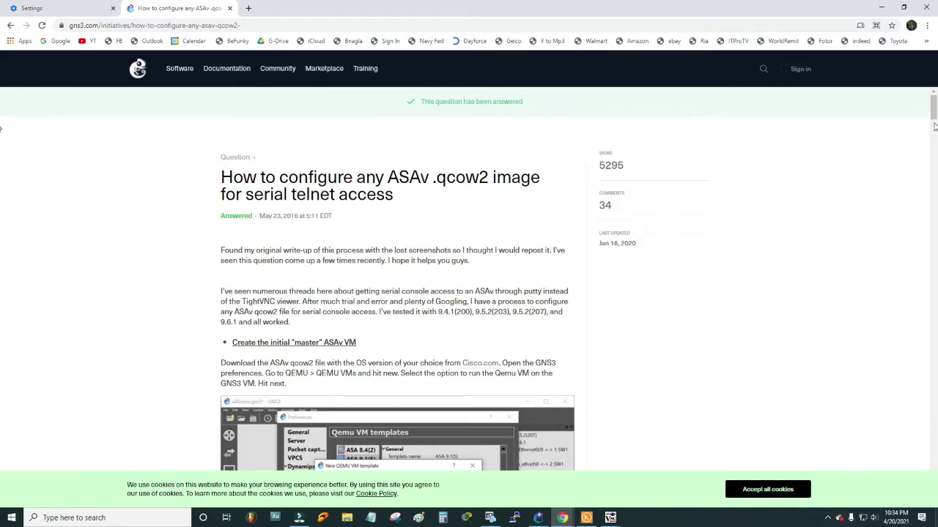
pyautogui.moveTo(933, 113); pyautogui.dragTo(934, 233)
pyautogui.click(722, 209)
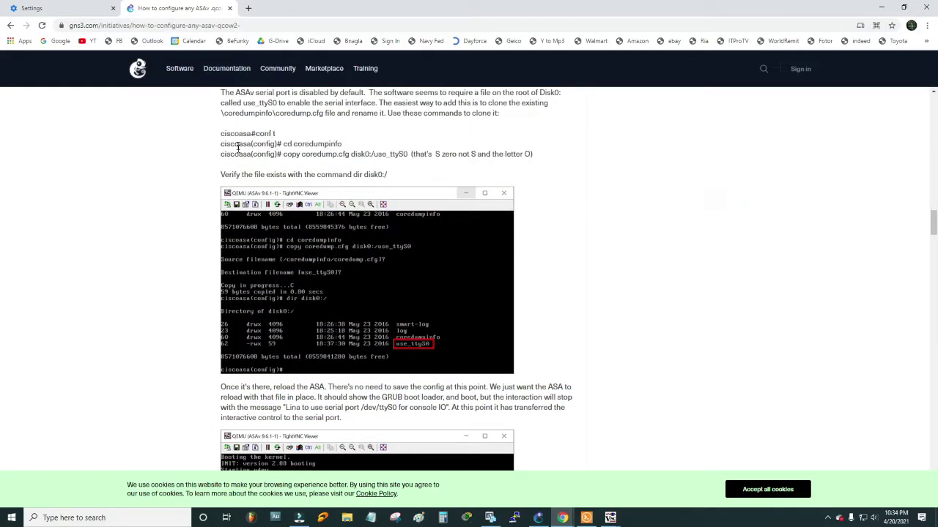
# Step: In the ASAv console, enter privileged mode with enable and an empty password
pyautogui.hotkey('alt', 'Tab')
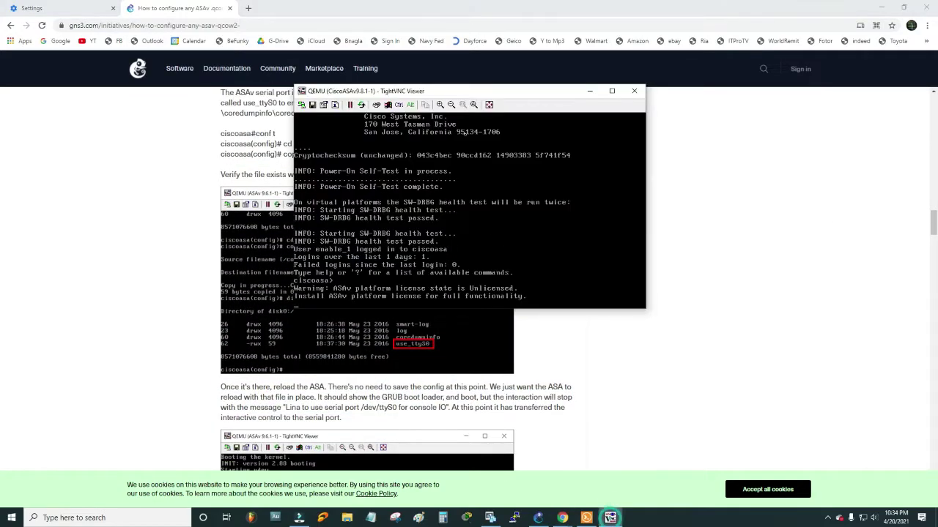
pyautogui.moveTo(442, 93); pyautogui.dragTo(678, 111)
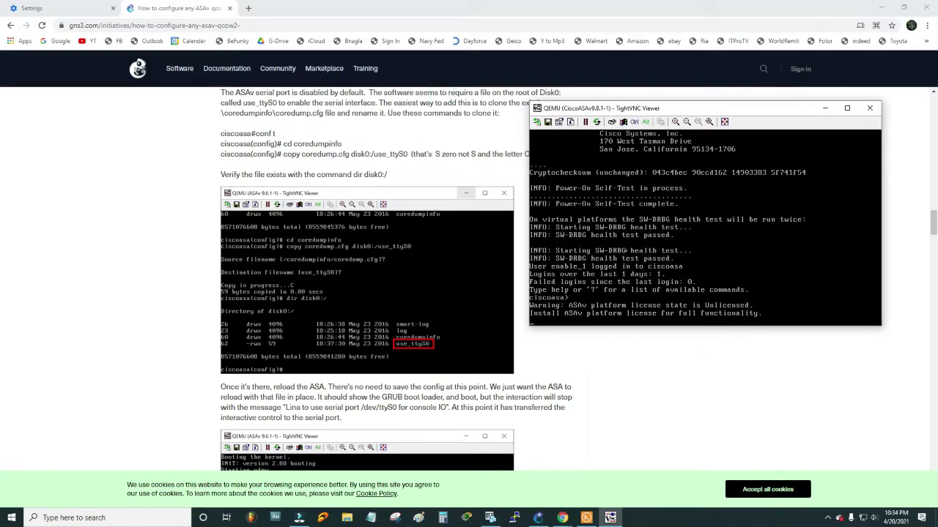
pyautogui.press('Return')
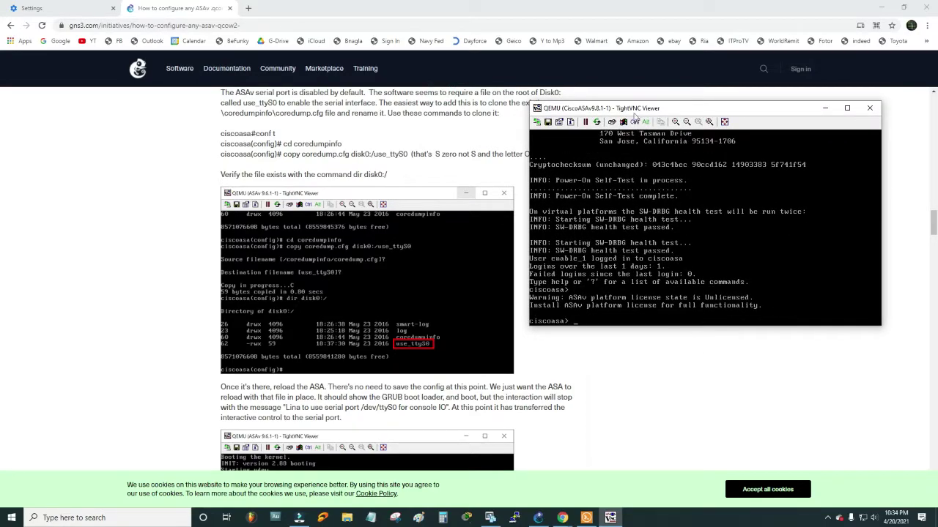
pyautogui.moveTo(634, 108); pyautogui.dragTo(619, 129)
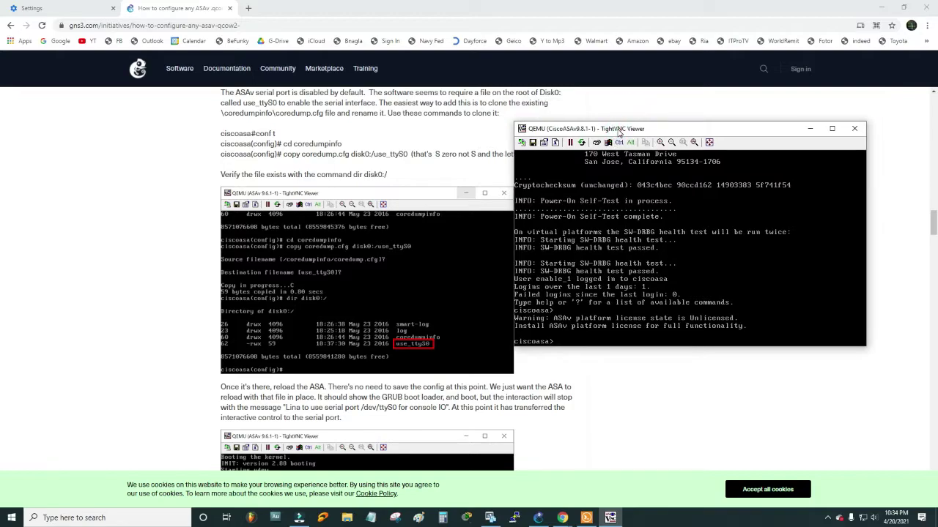
pyautogui.write('ena')
pyautogui.write('ble')
pyautogui.press('Return')
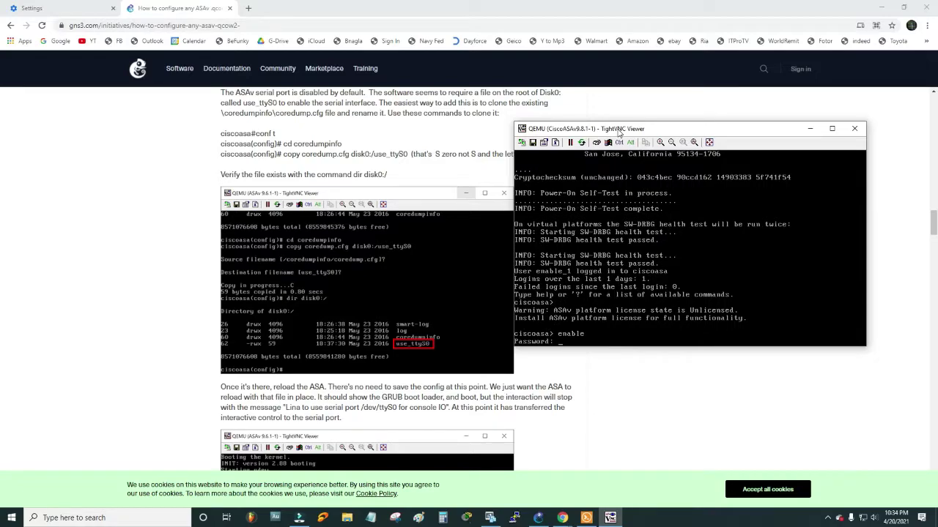
pyautogui.press('Return')
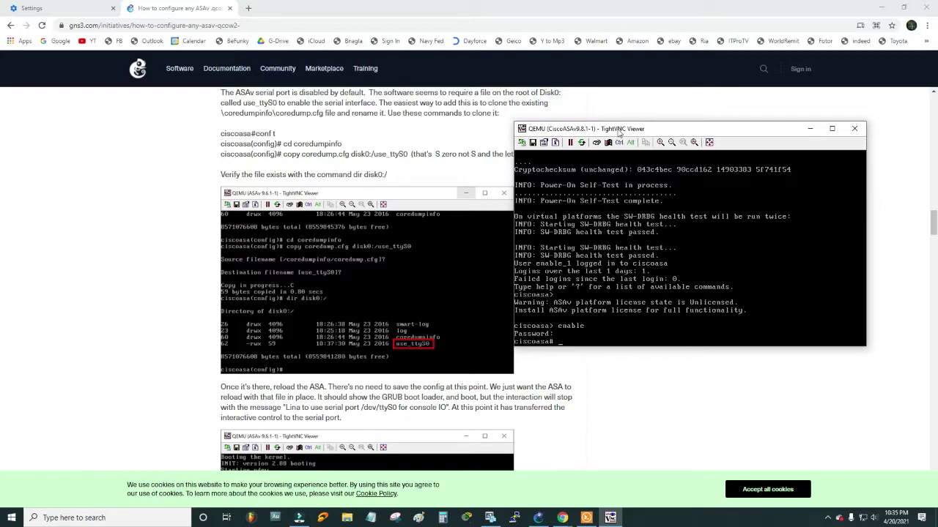
# Step: Enter configure terminal mode and change into the coredumpinfo directory
pyautogui.write('conf')
pyautogui.press('Tab')
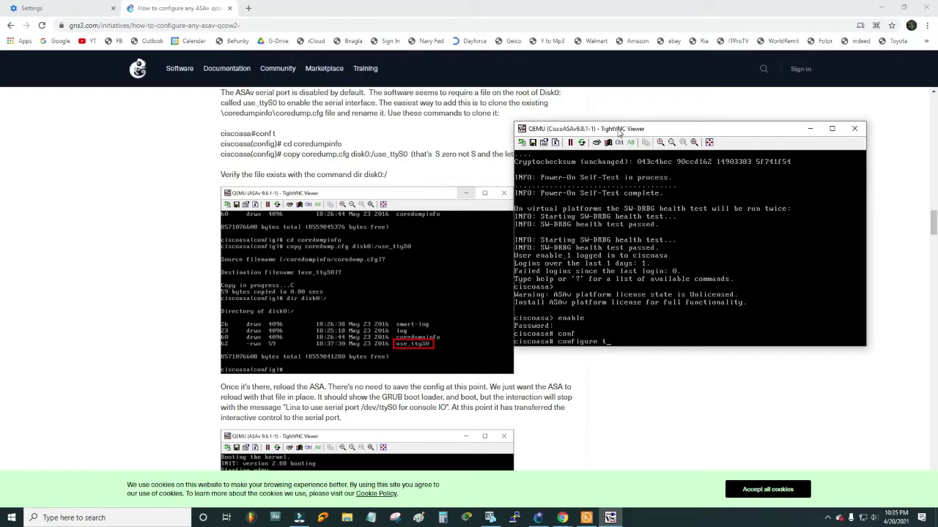
pyautogui.press('Tab')
pyautogui.press('Return')
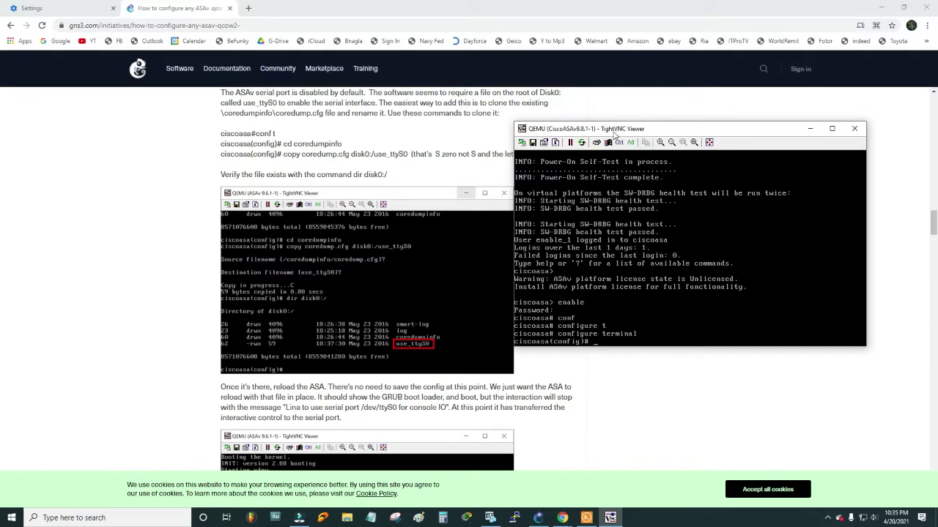
pyautogui.moveTo(616, 132); pyautogui.dragTo(662, 136)
pyautogui.write('cd')
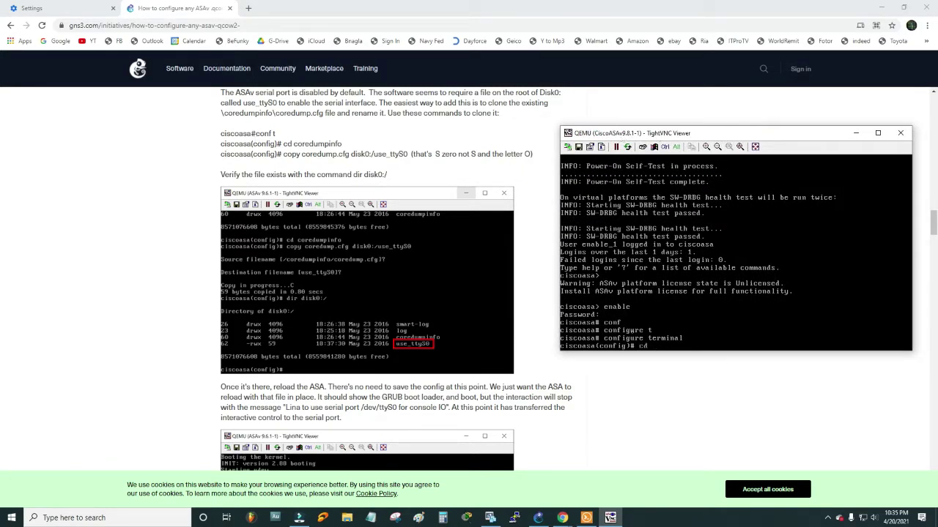
pyautogui.write(' core')
pyautogui.write('dumpinfo')
pyautogui.press('Return')
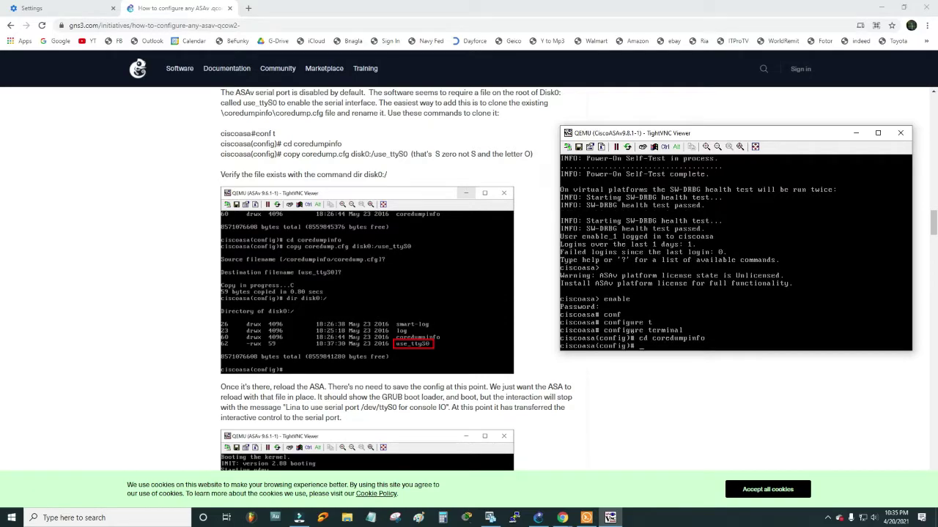
# Step: Copy coredump.cfg to disk0:/use_ttyS0, accepting both prompts, then exit configuration mode
pyautogui.write('copy c')
pyautogui.write('or')
pyautogui.write('edump.')
pyautogui.write('cfg')
pyautogui.write(' dis')
pyautogui.write('k0:/')
pyautogui.write('us')
pyautogui.write('e')
pyautogui.write('_ttyS')
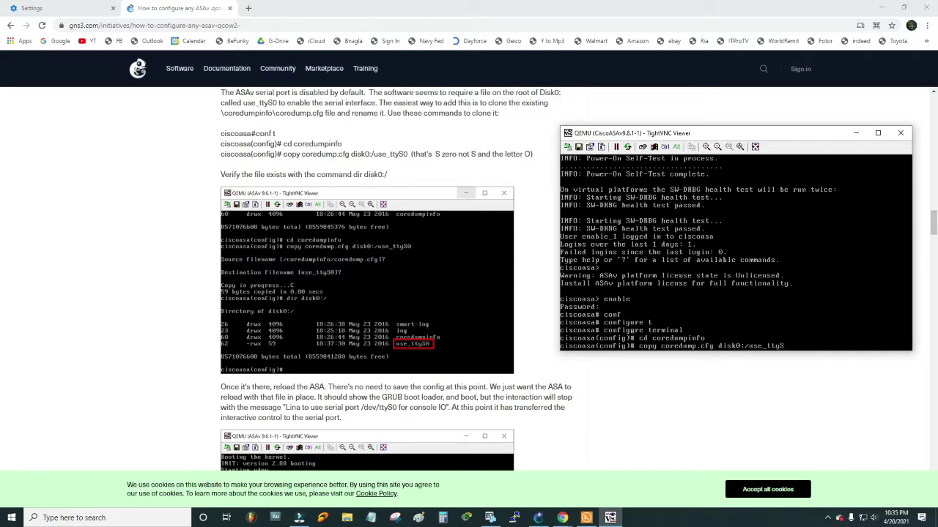
pyautogui.write('0')
pyautogui.press('Return')
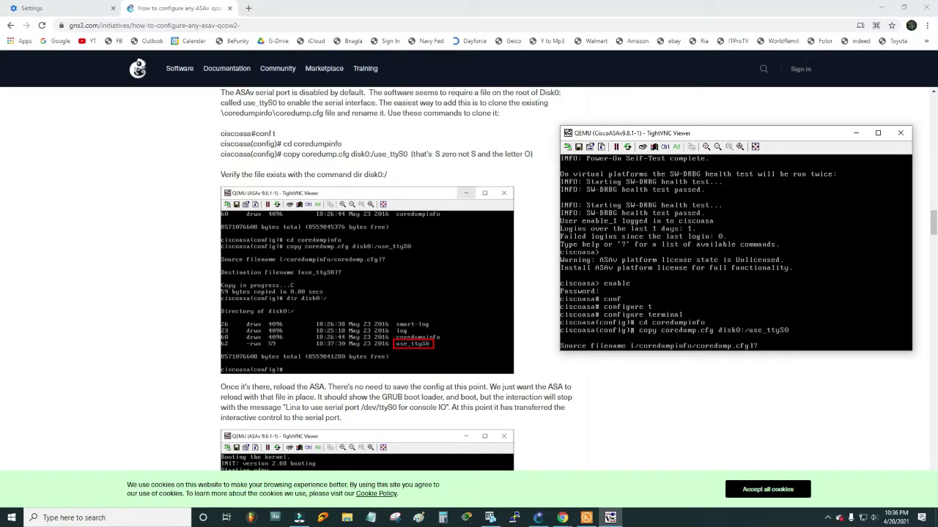
pyautogui.press('Return')
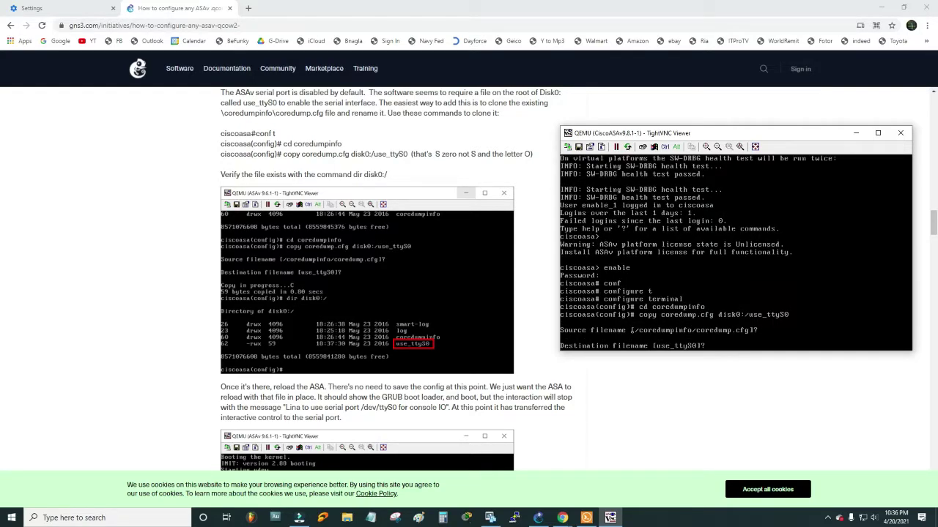
pyautogui.press('Return')
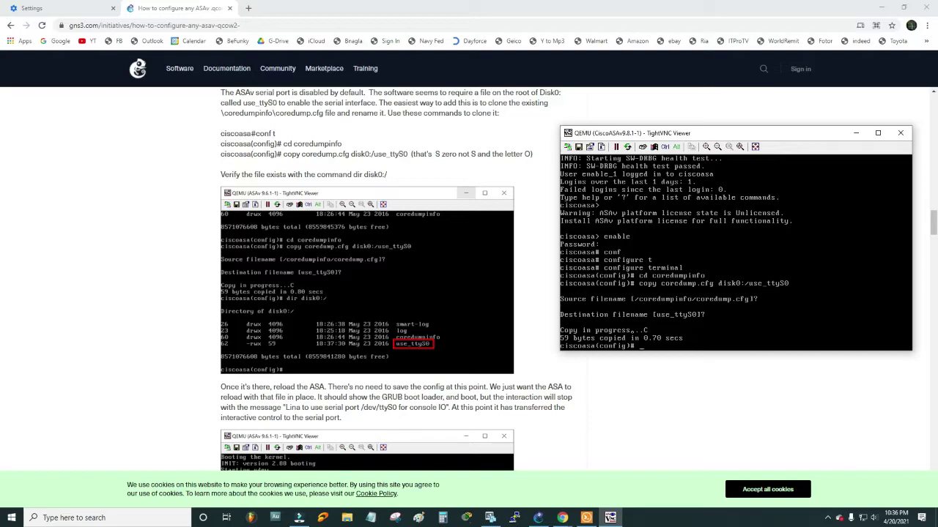
pyautogui.write('enf')
pyautogui.press('Return')
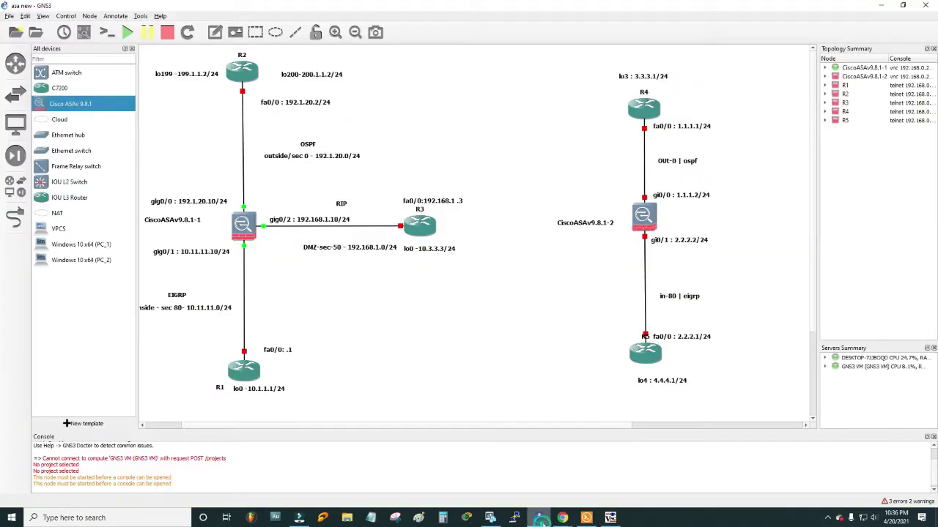
# Step: Stop the CiscoASAv9.8.1-1 node in the GNS3 topology
pyautogui.click(539, 518)
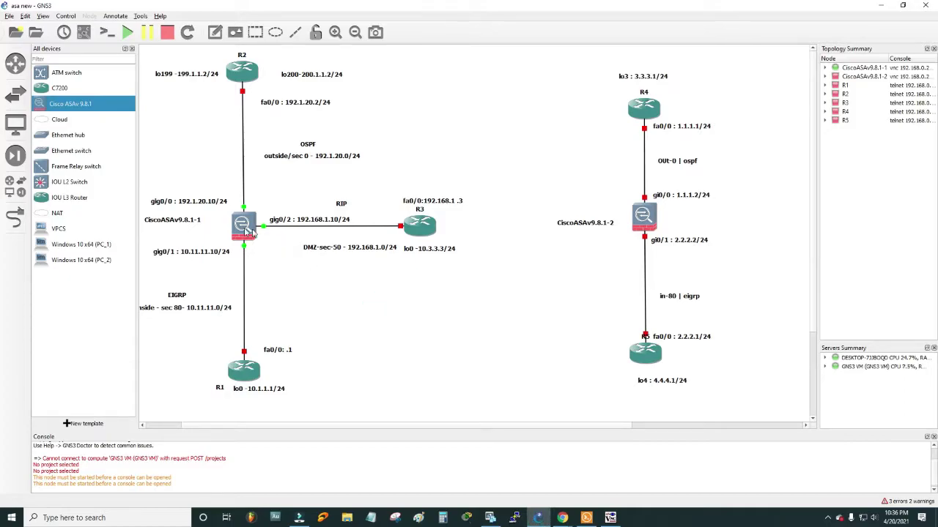
pyautogui.rightClick(249, 231)
pyautogui.click(600, 519)
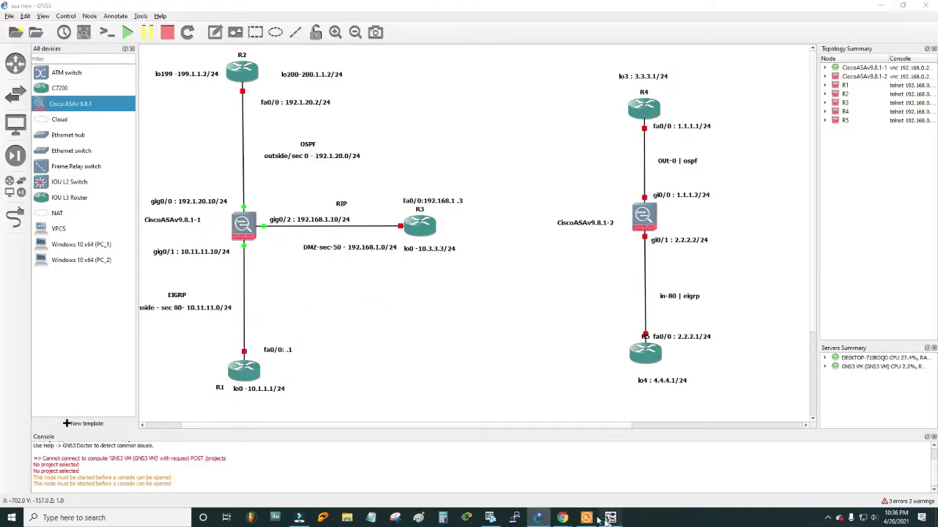
pyautogui.rightClick(239, 225)
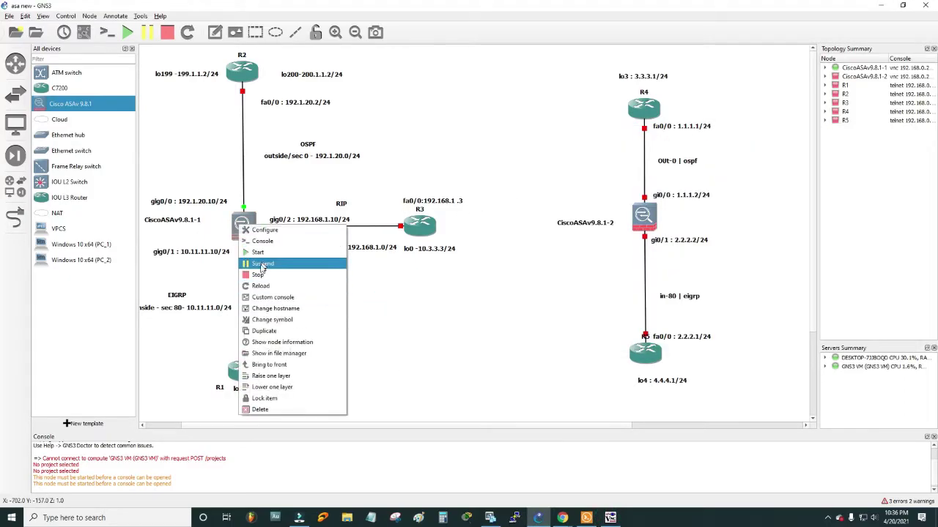
pyautogui.click(257, 275)
# Step: Change the ASAv node's console type from vnc to telnet
pyautogui.rightClick(249, 228)
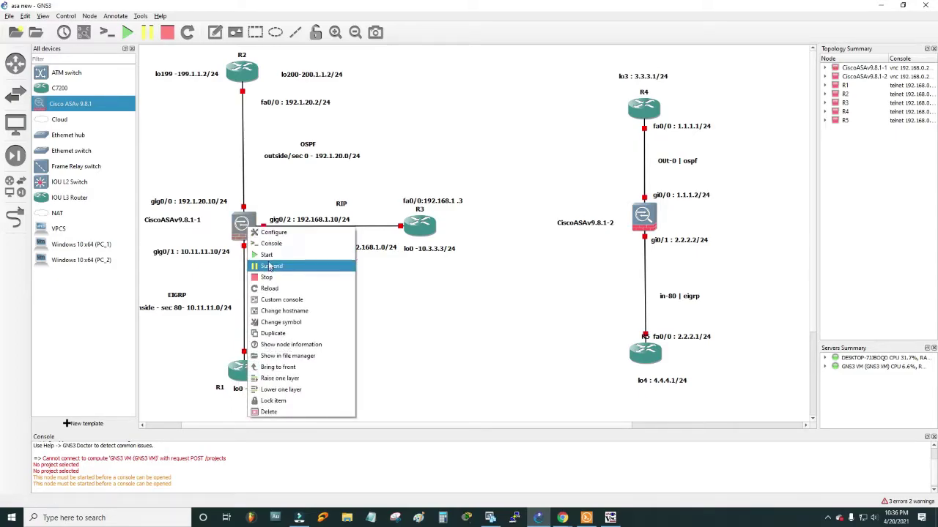
pyautogui.click(272, 233)
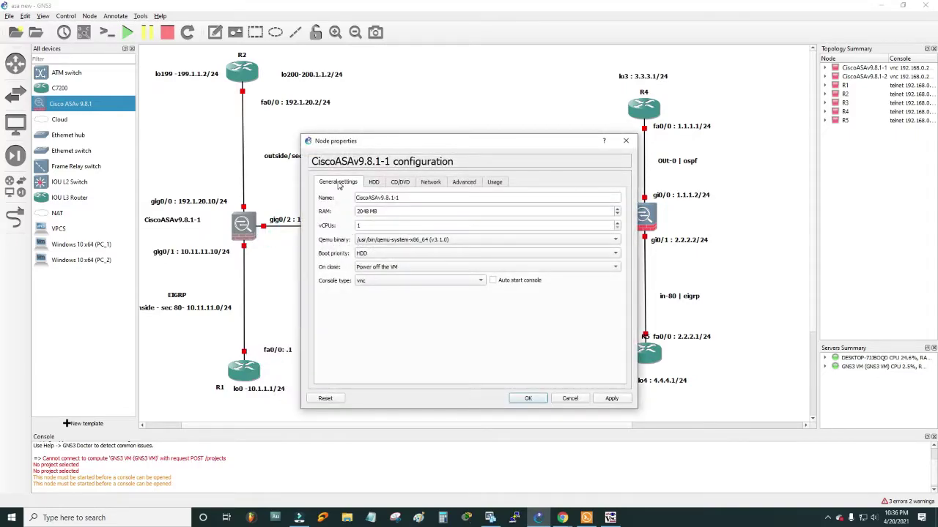
pyautogui.click(388, 282)
pyautogui.click(370, 270)
pyautogui.click(528, 398)
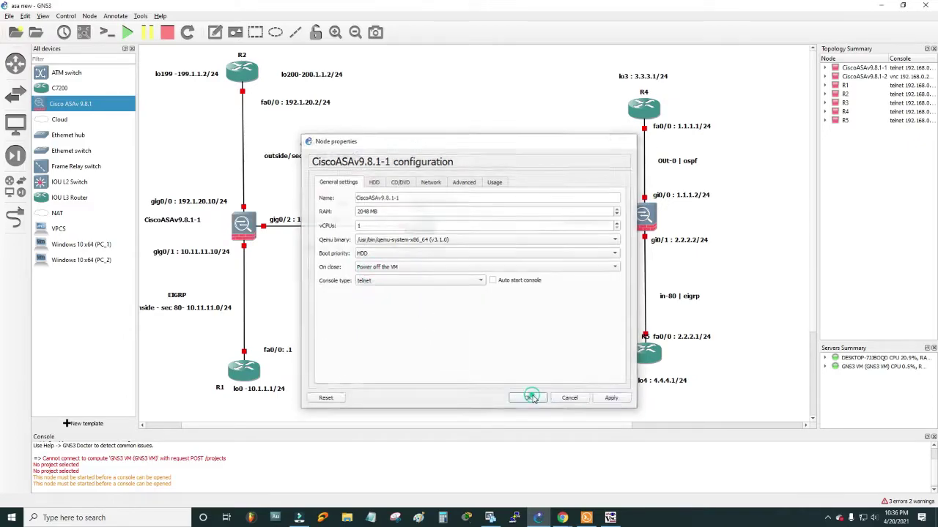
# Step: Apply the telnet console setting and start the ASAv node again
pyautogui.rightClick(246, 225)
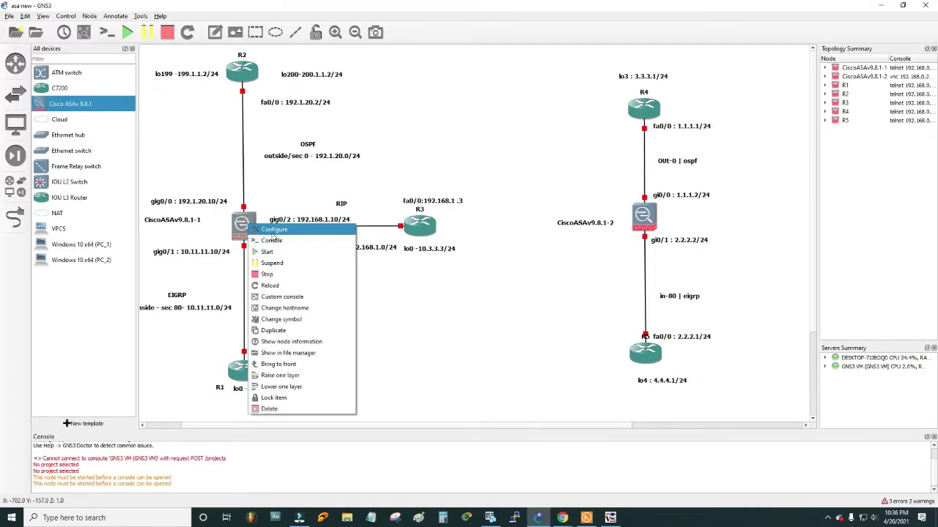
pyautogui.click(272, 232)
pyautogui.click(616, 399)
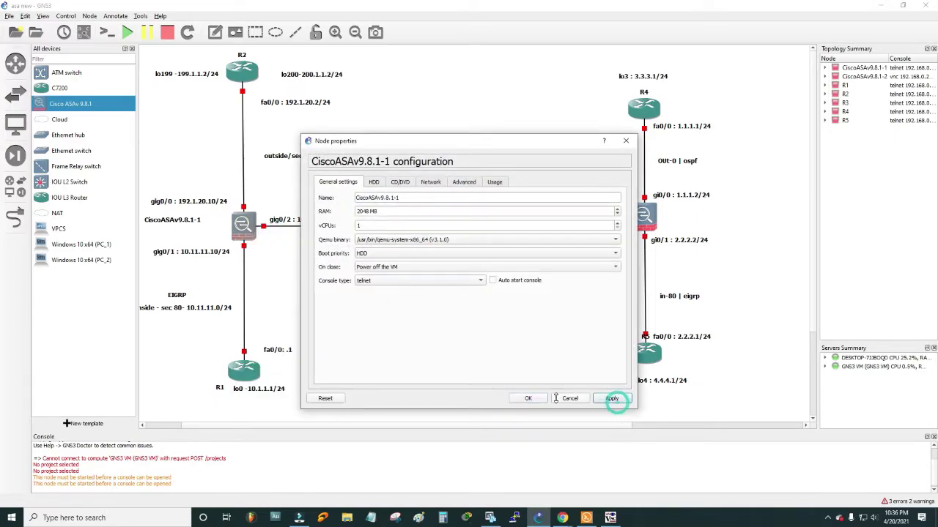
pyautogui.click(528, 399)
pyautogui.rightClick(243, 225)
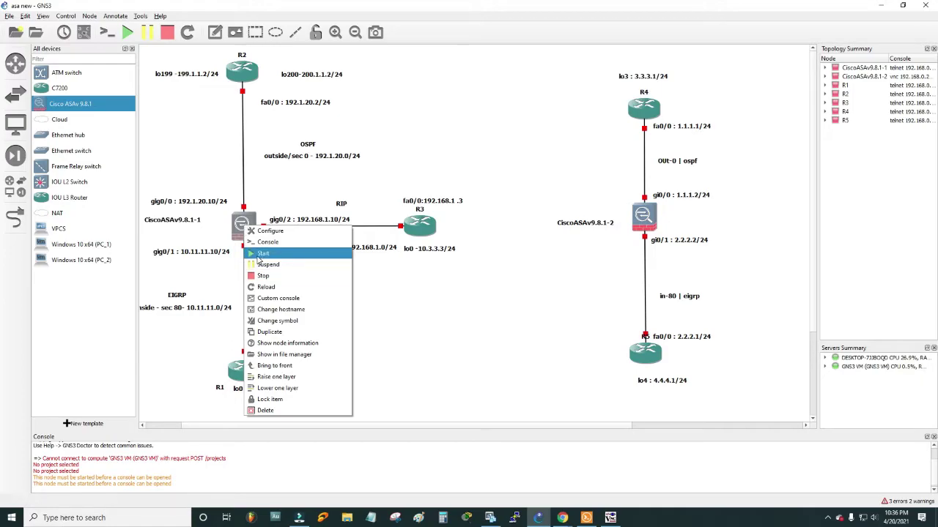
pyautogui.click(260, 253)
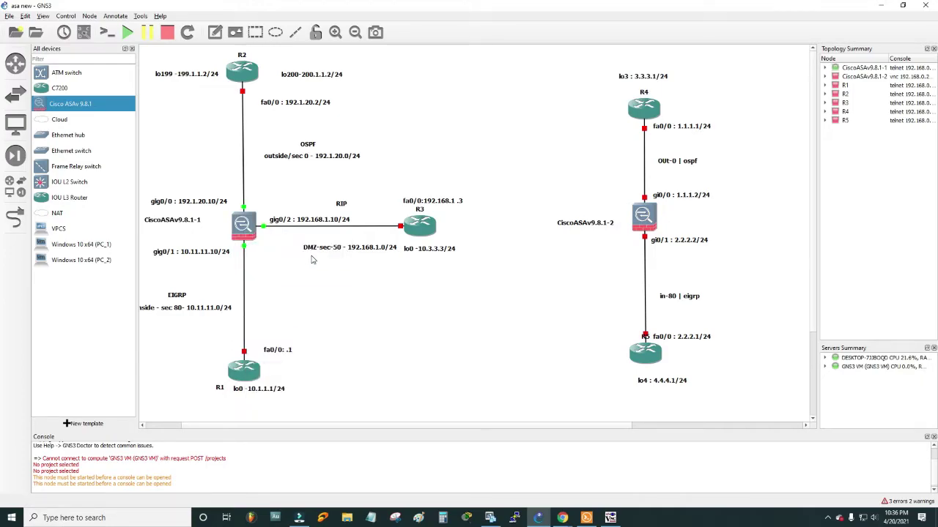
# Step: Open the ASAv node's telnet console in Solar-PuTTY and move the window aside
pyautogui.rightClick(249, 222)
pyautogui.click(278, 245)
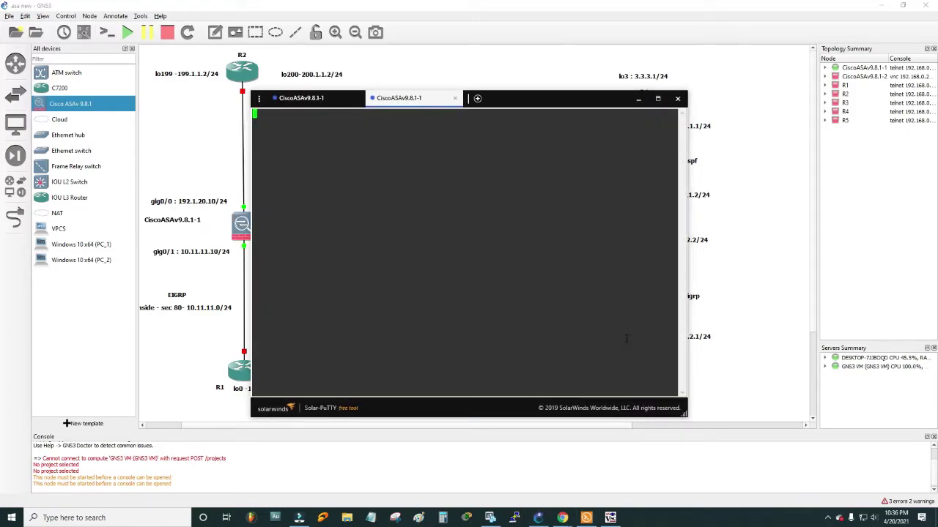
pyautogui.moveTo(526, 101); pyautogui.dragTo(634, 83)
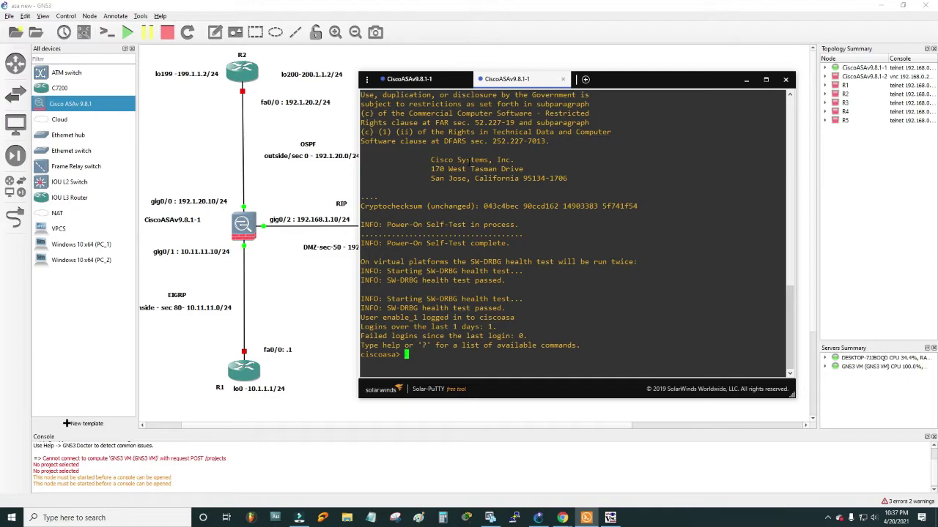
# Step: Reach the ciscoasa# prompt with enable and an empty password, then attempt configure
pyautogui.write('enable')
pyautogui.press('Return')
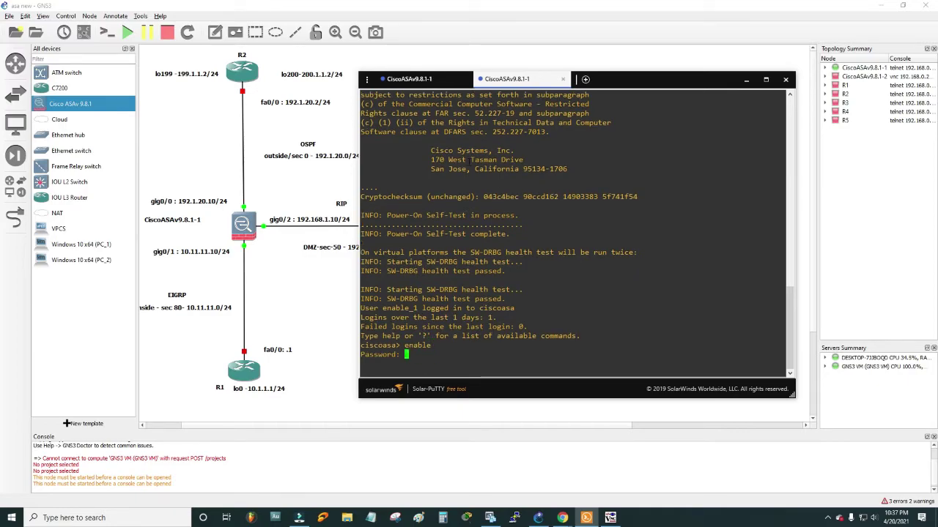
pyautogui.press('Return')
pyautogui.write('conf')
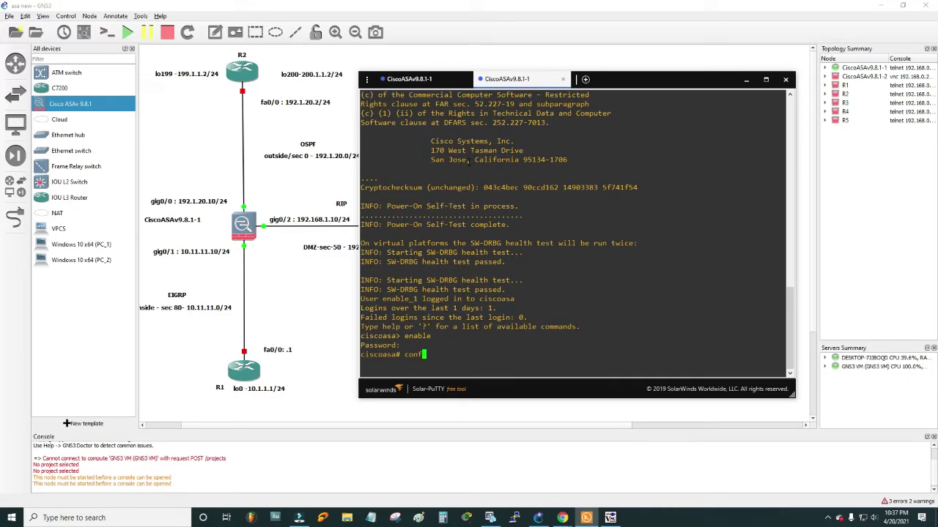
pyautogui.press('Tab')
pyautogui.press('Return')
pyautogui.press('Return')
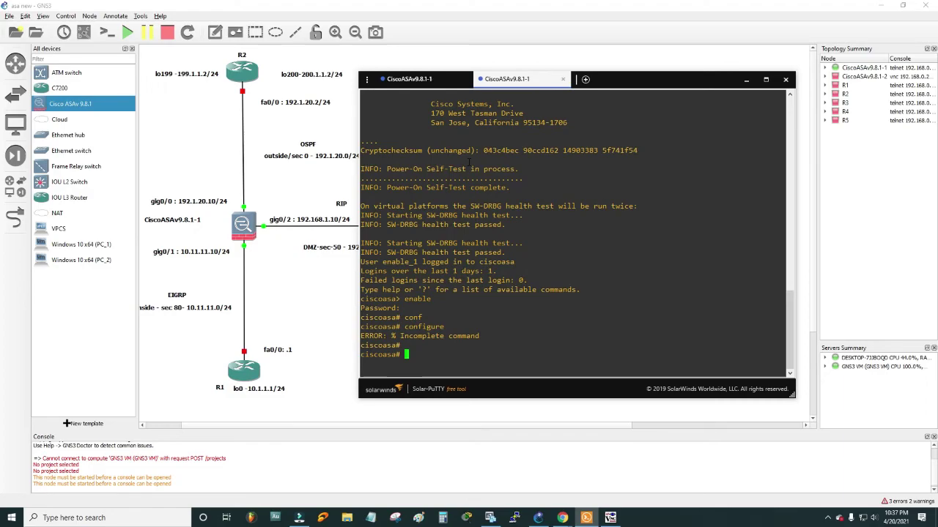